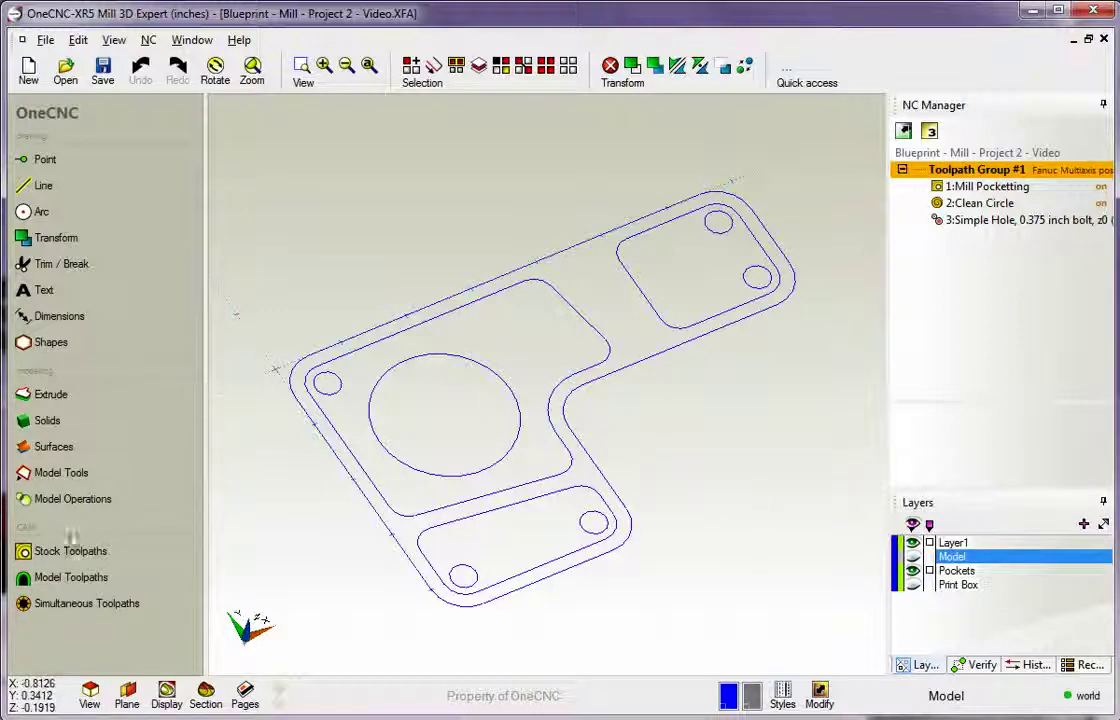
Start a Mill Profile toolpath and chain the small upper-right rectangular pocket outline as its boundary
left_click(66, 551)
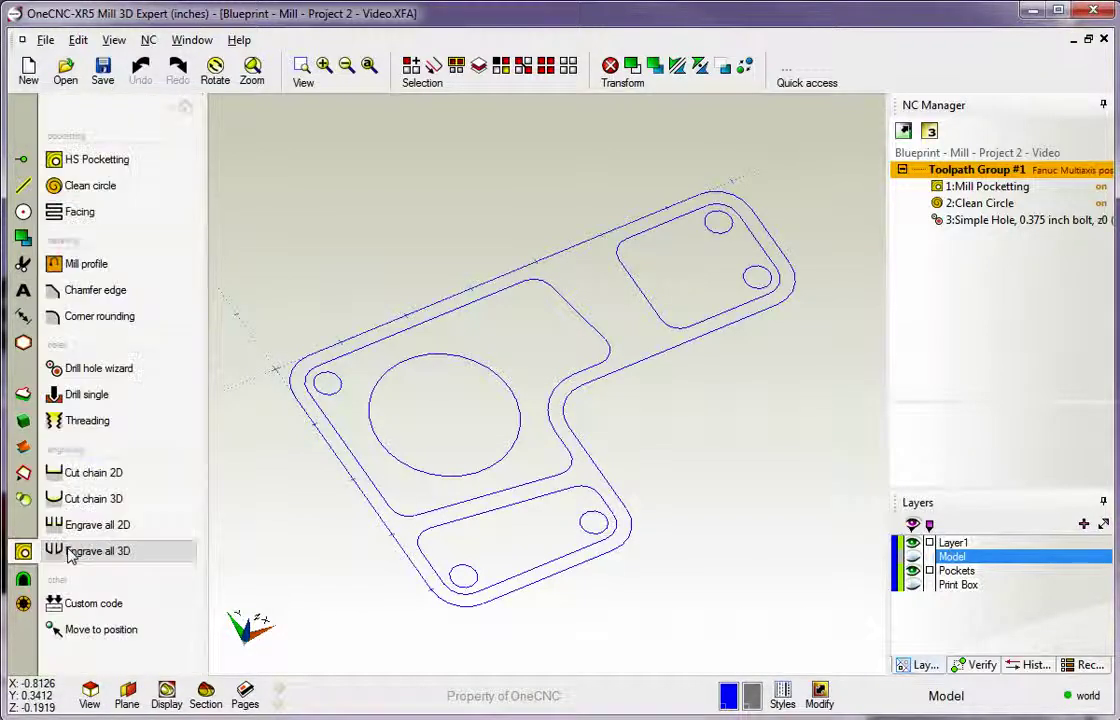
left_click(87, 268)
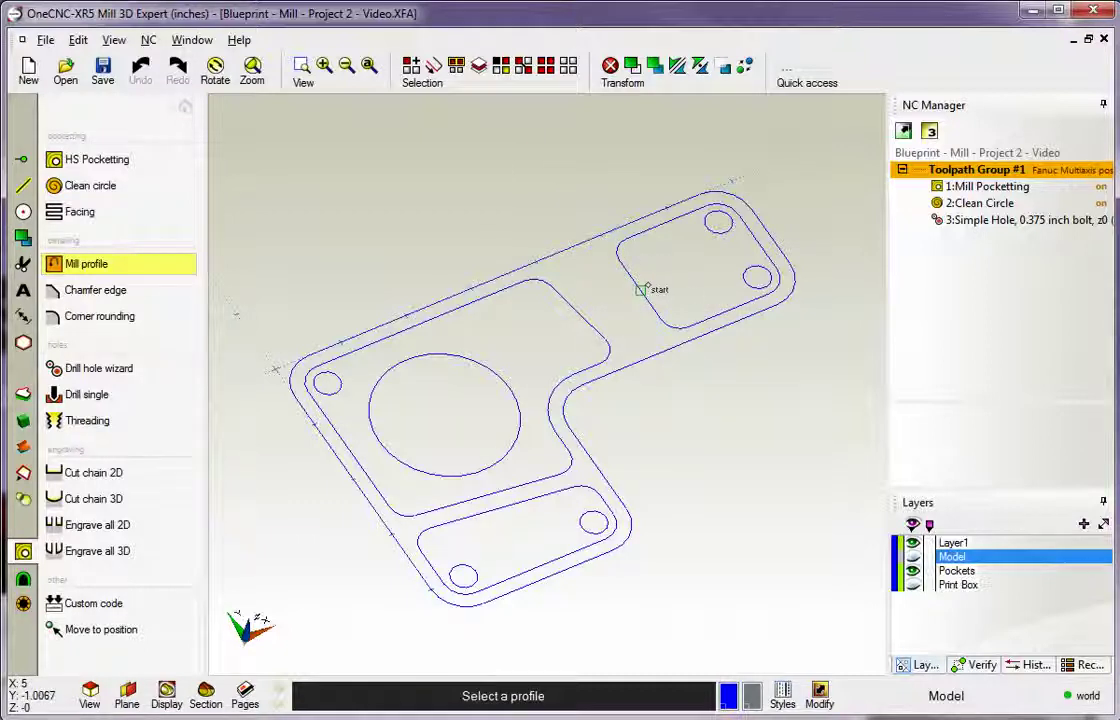
left_click(642, 286)
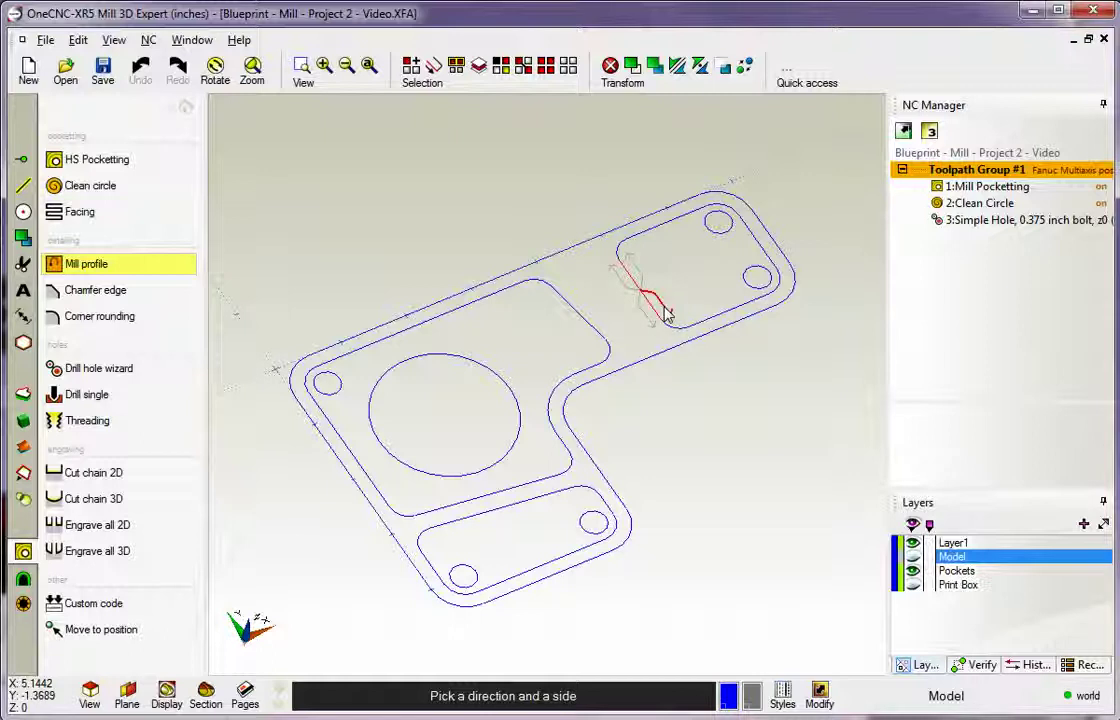
left_click(667, 314)
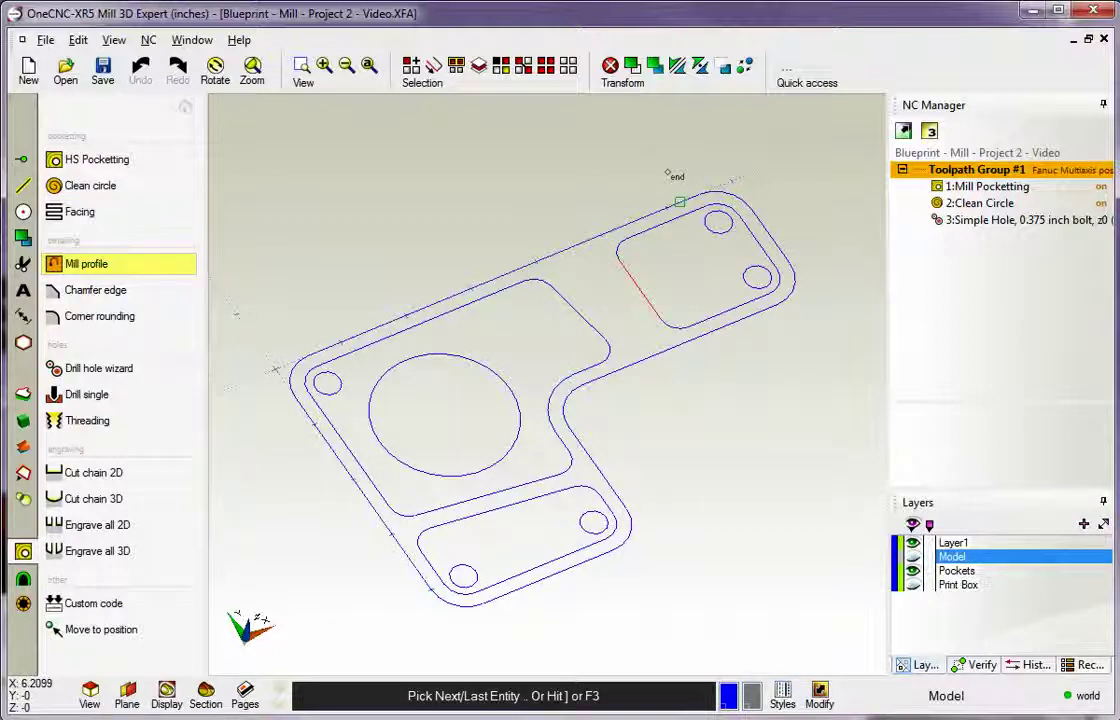
key("F3")
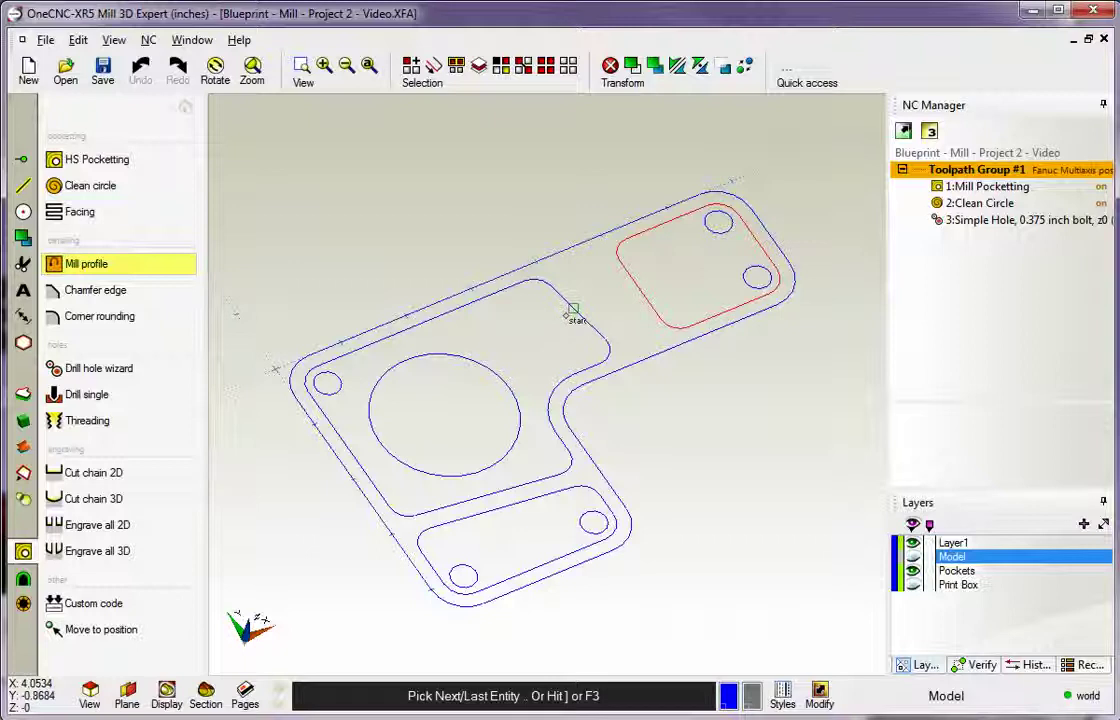
Chain the large central pocket and lower slot outlines, then finish picking profiles
left_click(572, 311)
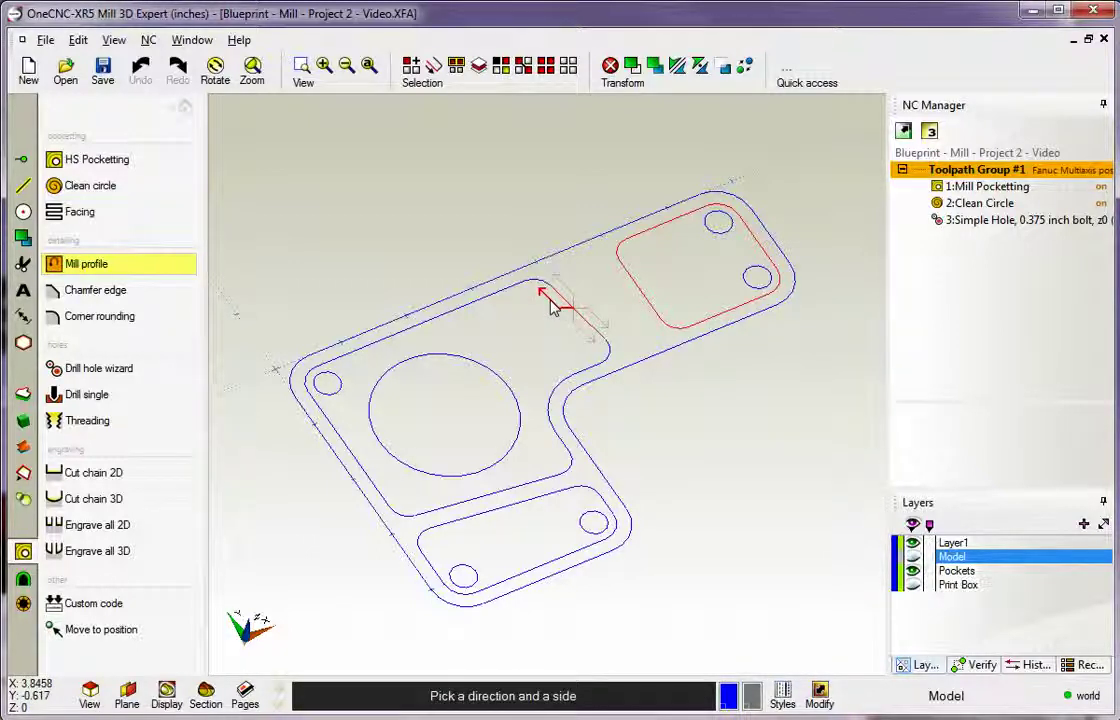
left_click(550, 307)
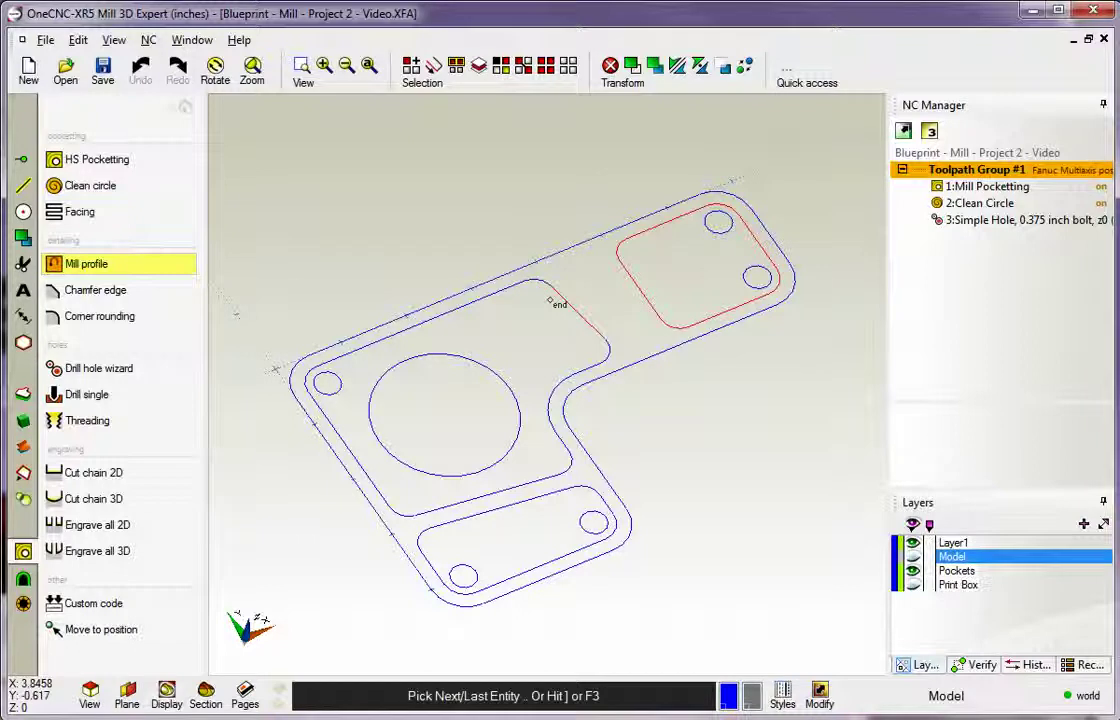
key("F3")
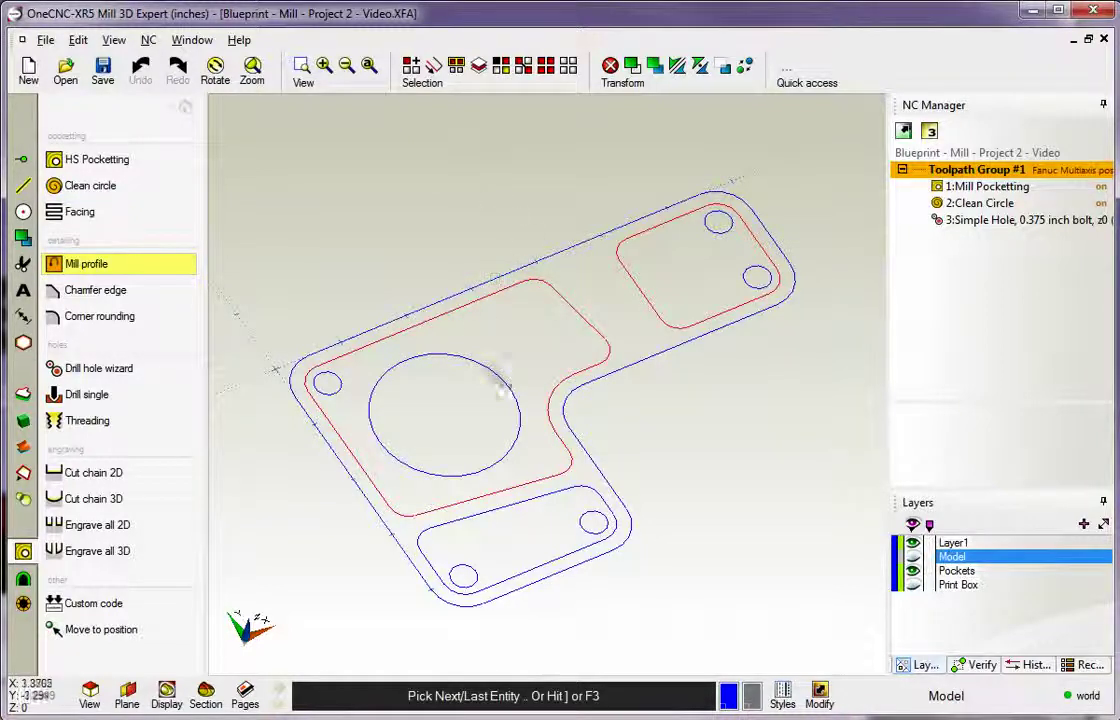
left_click(501, 510)
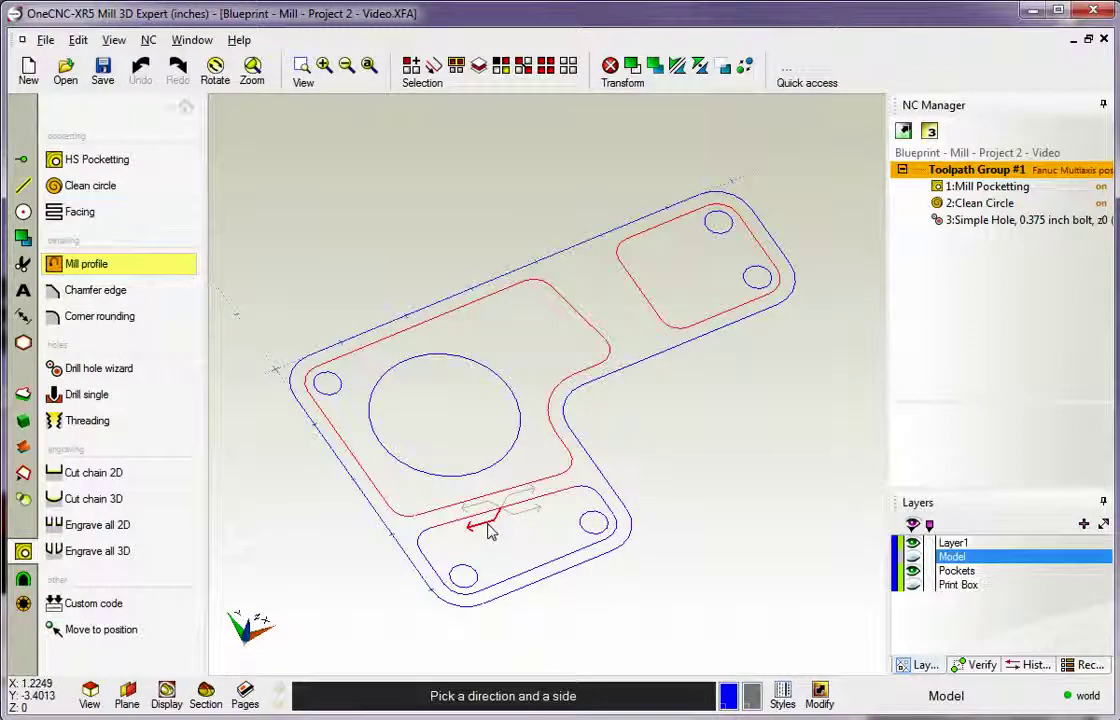
left_click(489, 530)
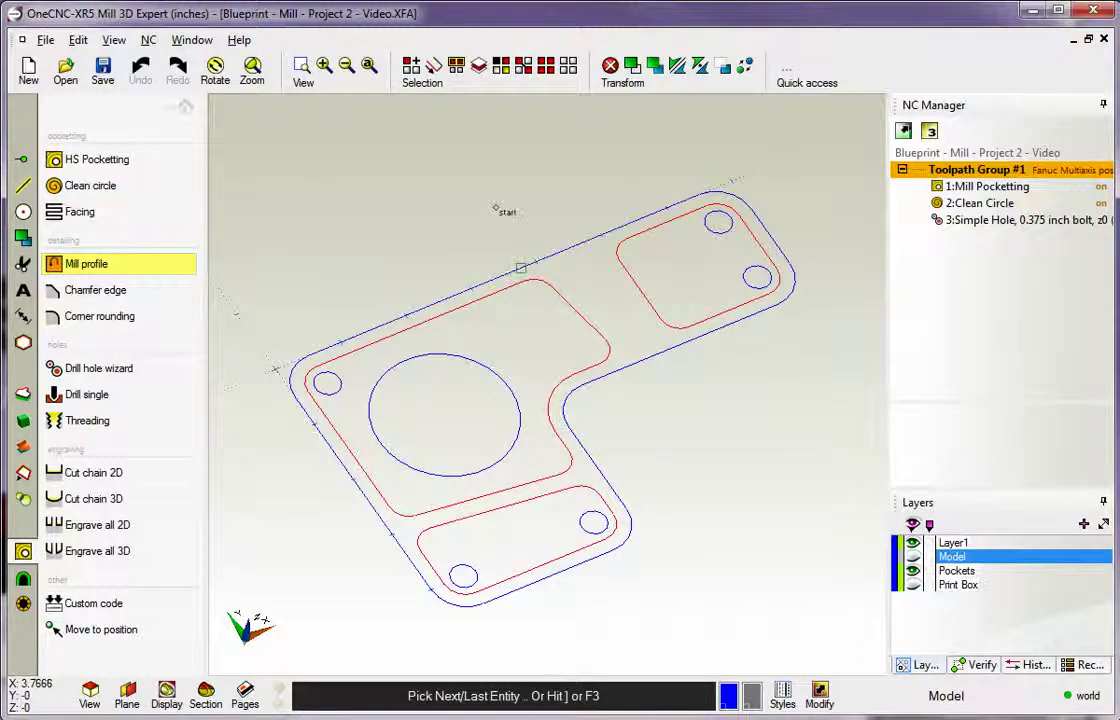
key("F3")
left_click_drag(519, 40, 306, 32)
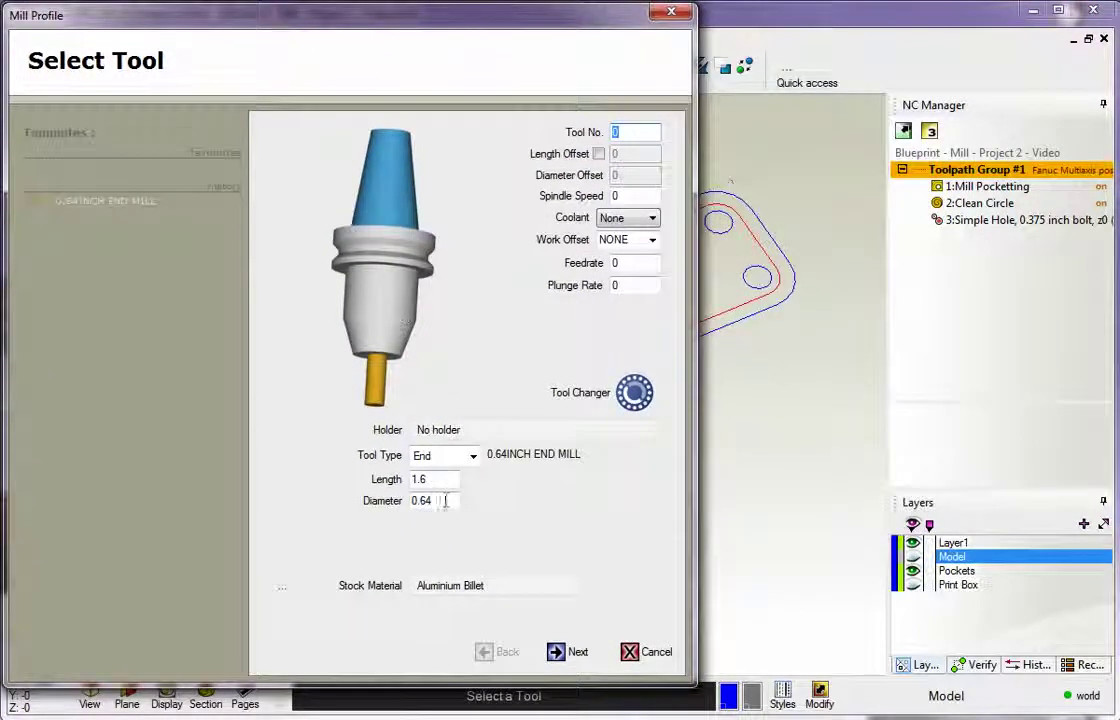
Set the tool to a 0.5-inch end mill, tool 1, spindle speed 3000, feedrate 12
left_click_drag(450, 500, 404, 507)
type(".5")
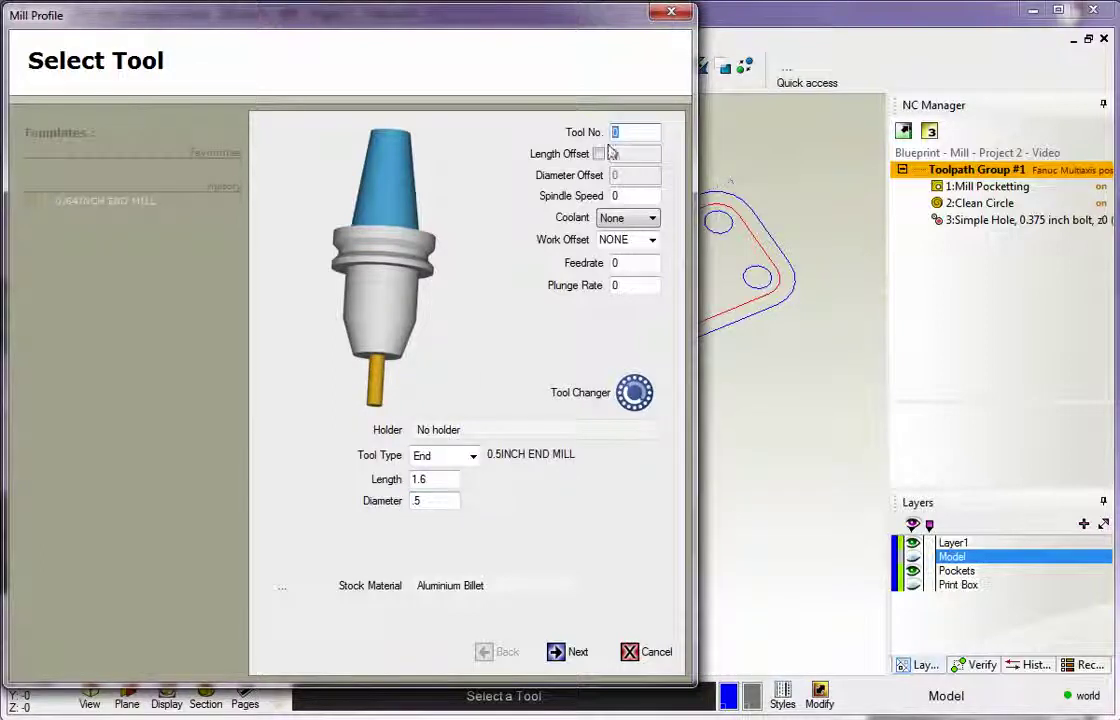
type("1")
key("Tab")
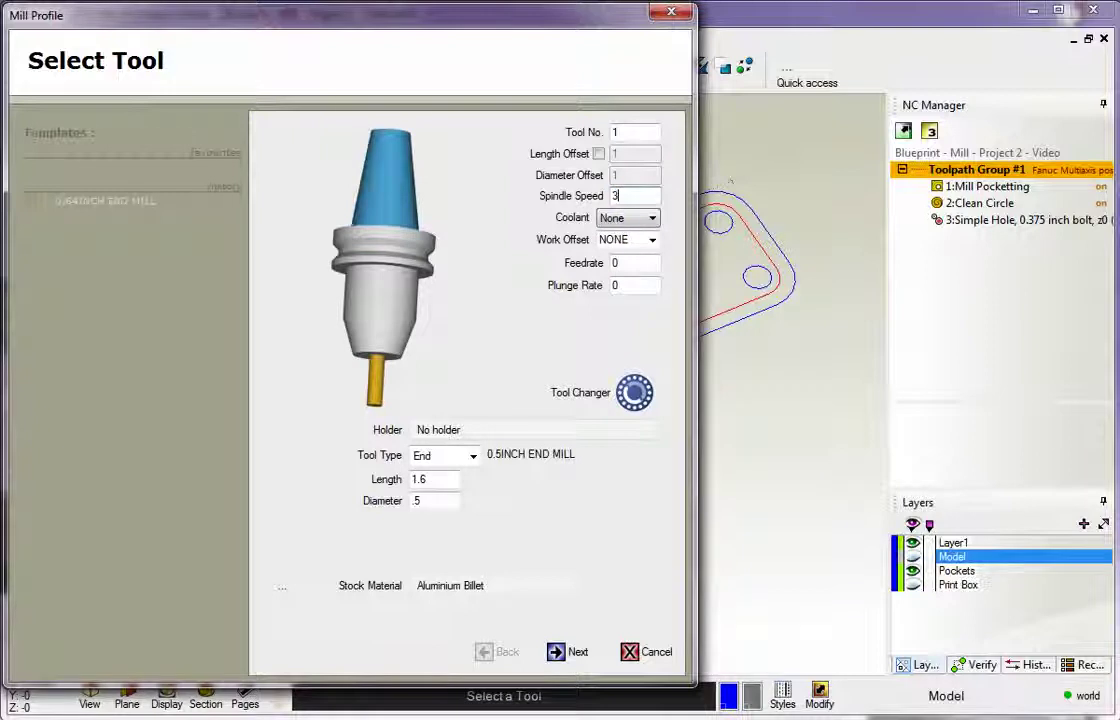
key("Tab")
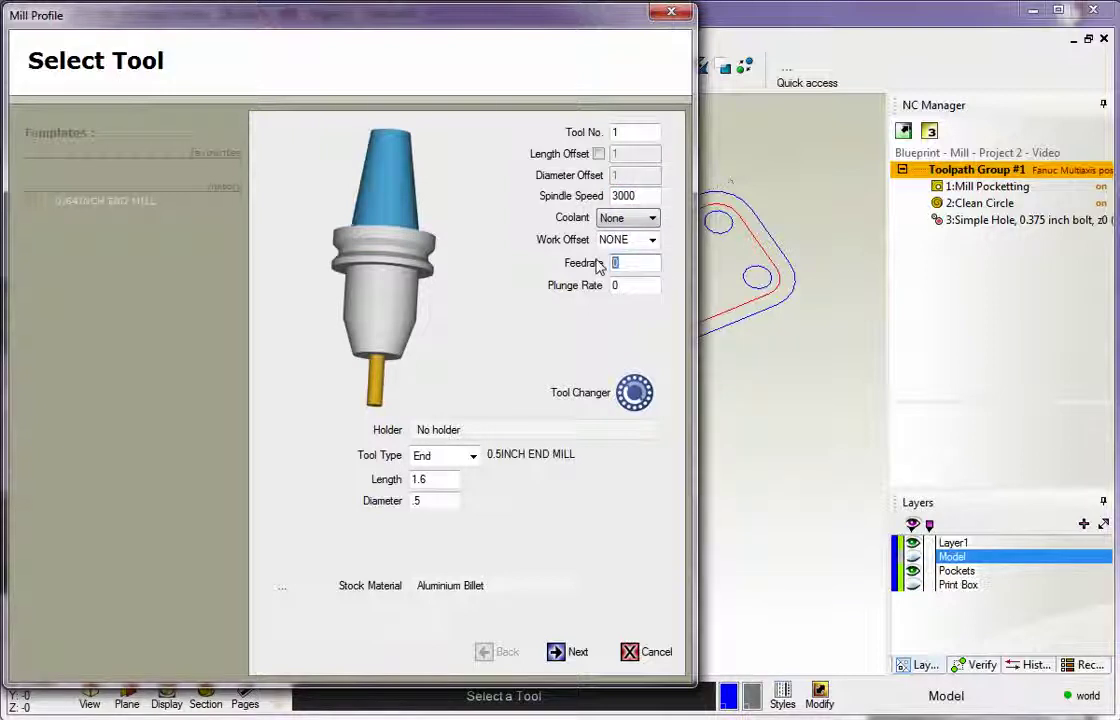
type("10")
key("Tab")
Set clearances to rapid Z plane 0.5, plunge 0.05, material top 0 and final Z -0.75
type("5")
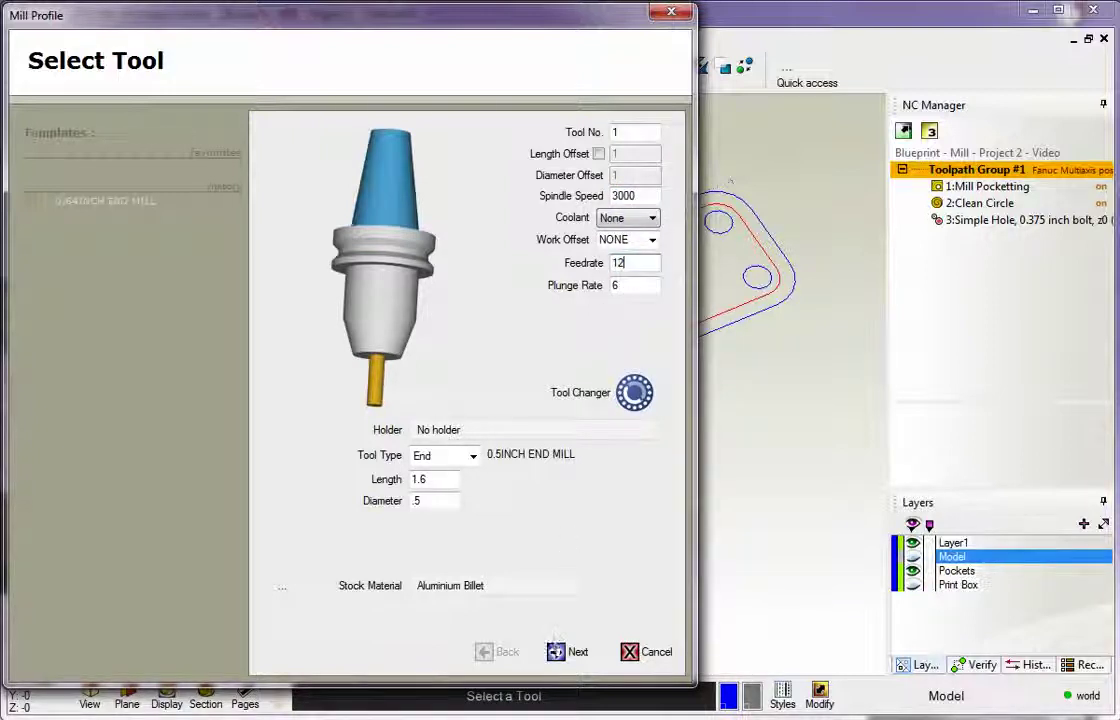
left_click(556, 652)
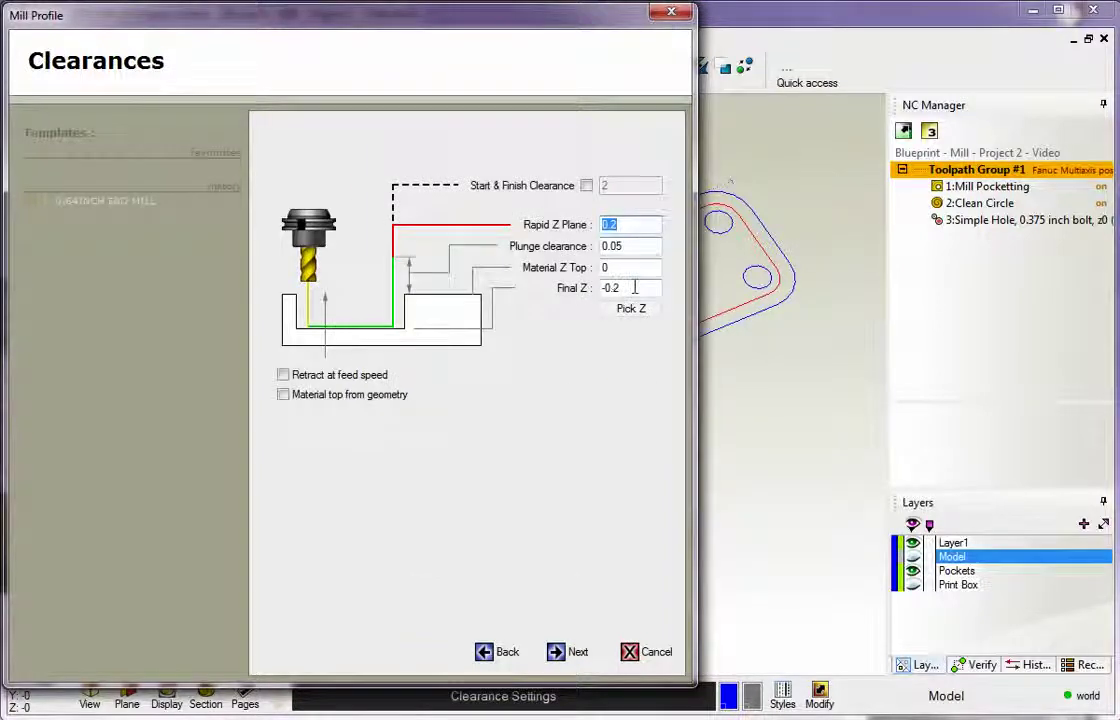
left_click_drag(632, 290, 596, 288)
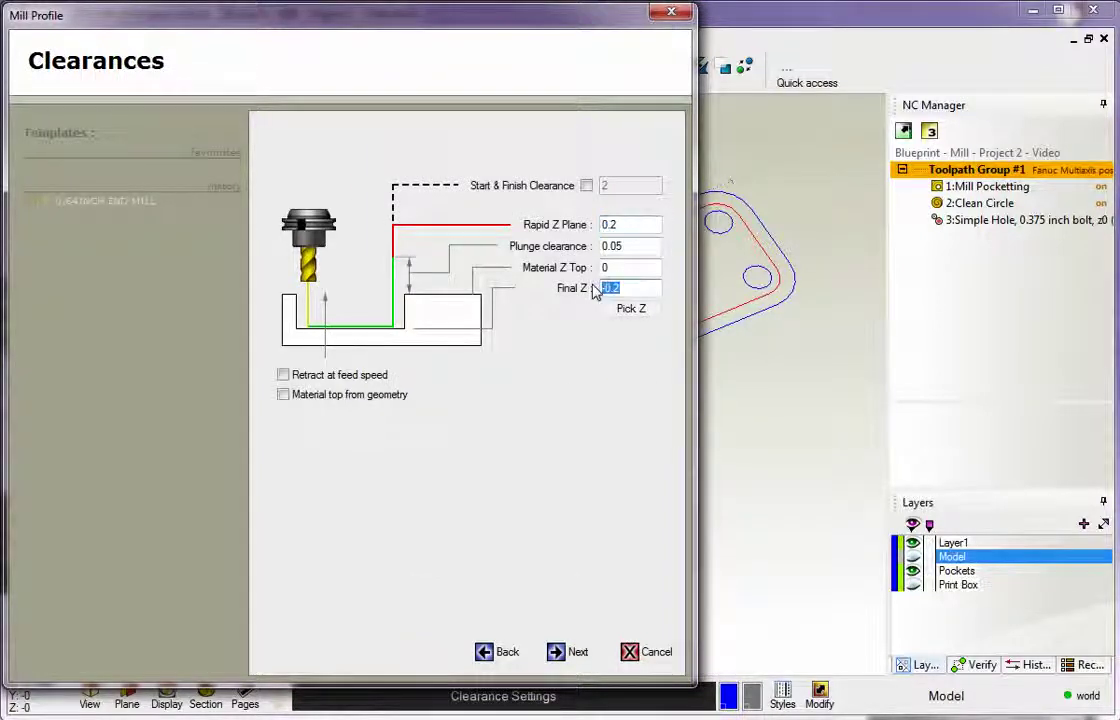
type("-")
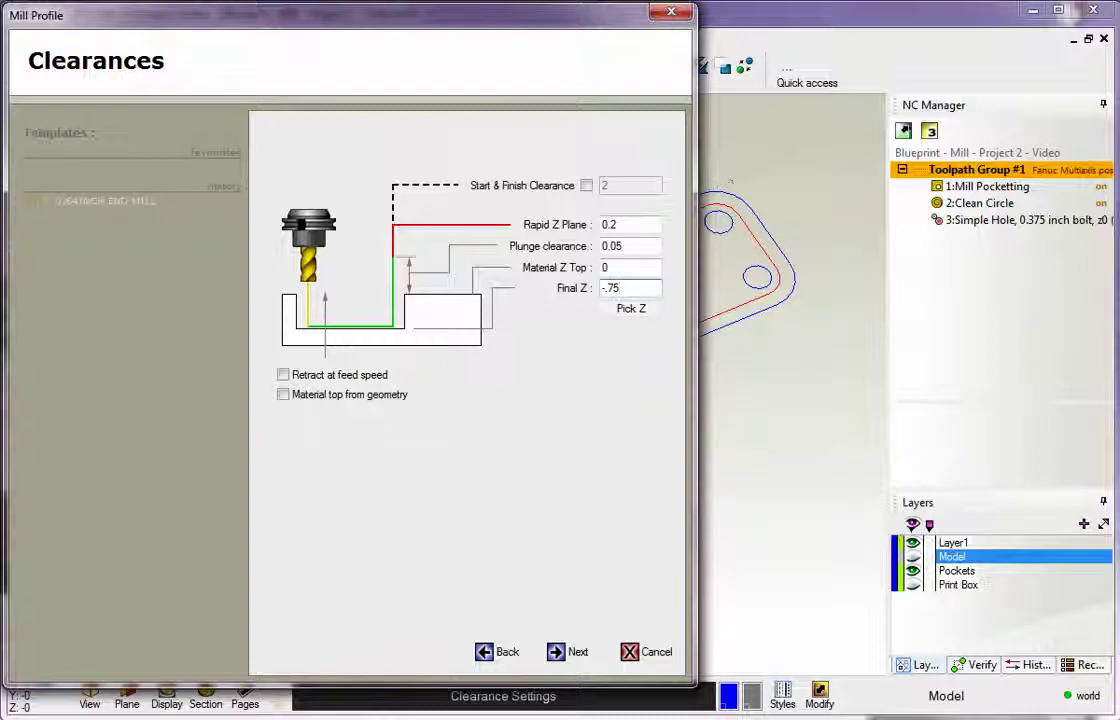
left_click_drag(633, 225, 572, 230)
key("BackSpace")
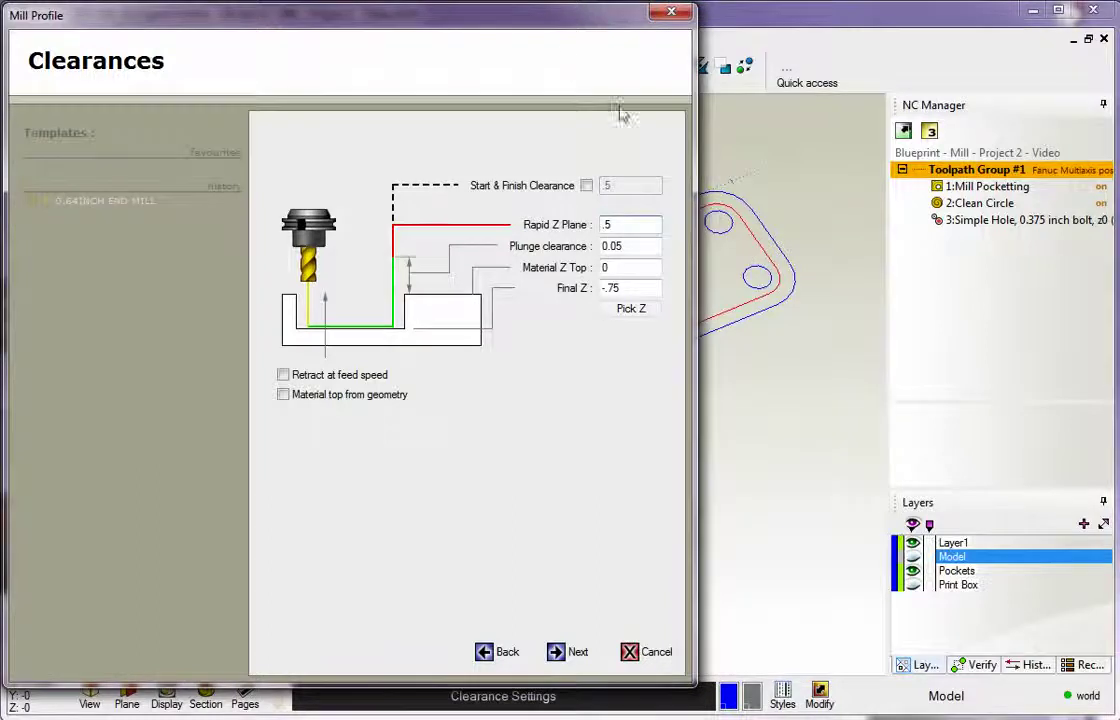
left_click_drag(495, 34, 190, 138)
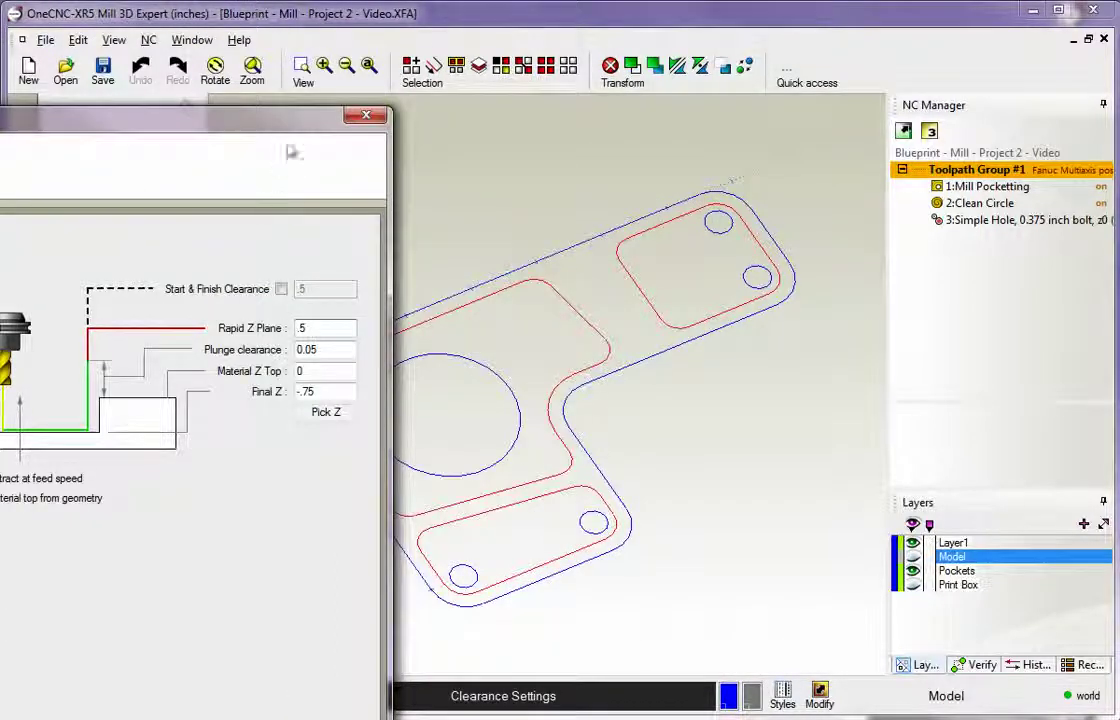
left_click_drag(252, 114, 554, 15)
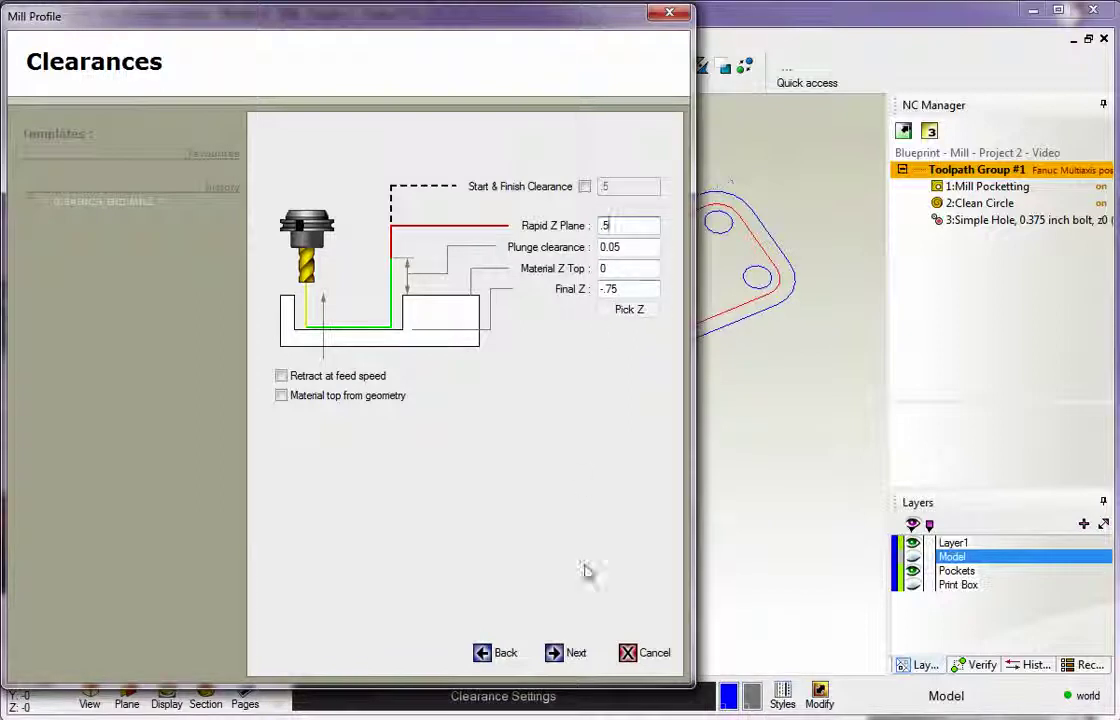
left_click(555, 654)
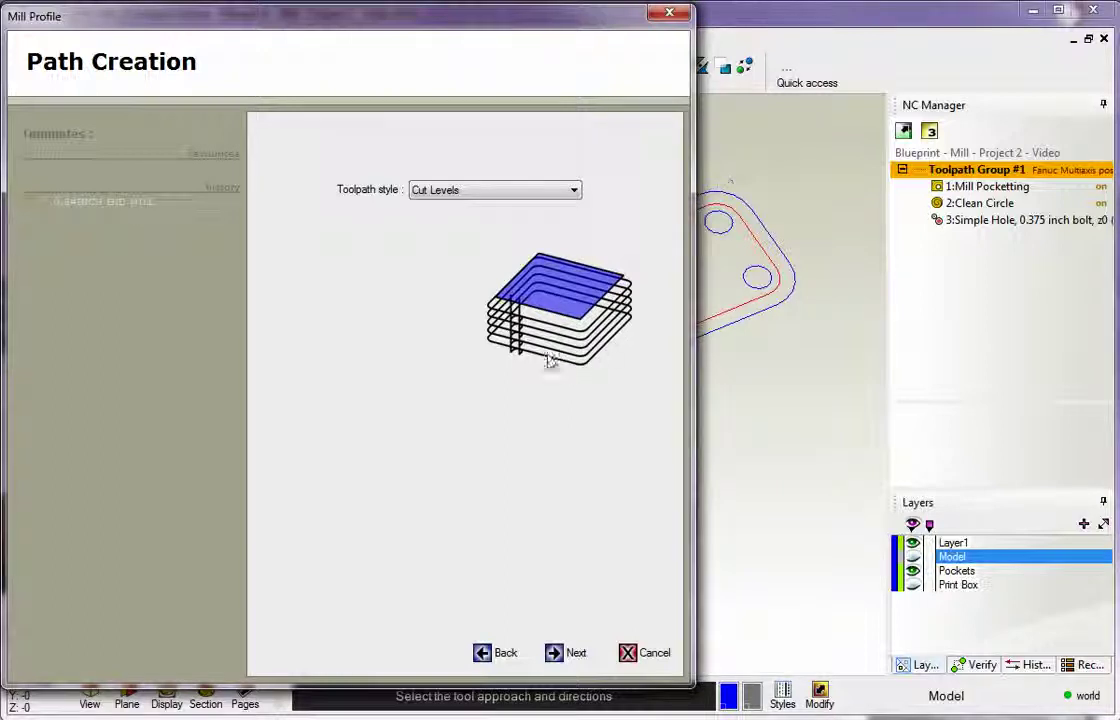
Change the toolpath style to Ramp with a 5° angle and 0.5 maximum ramp depth
left_click(573, 190)
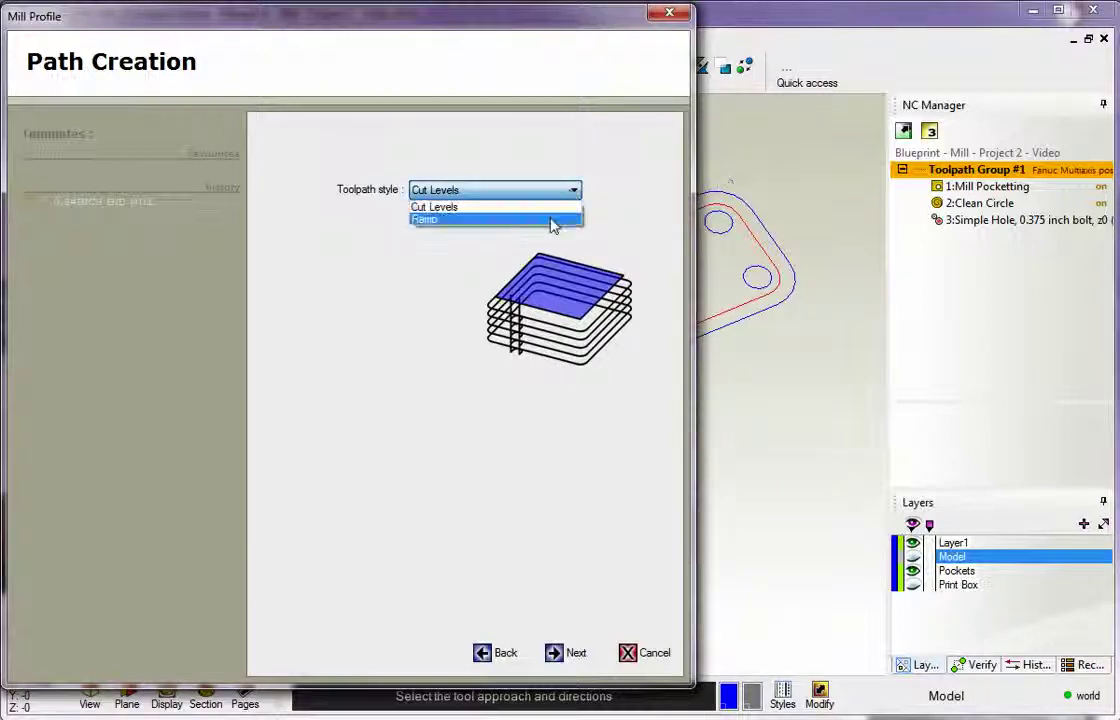
left_click(552, 220)
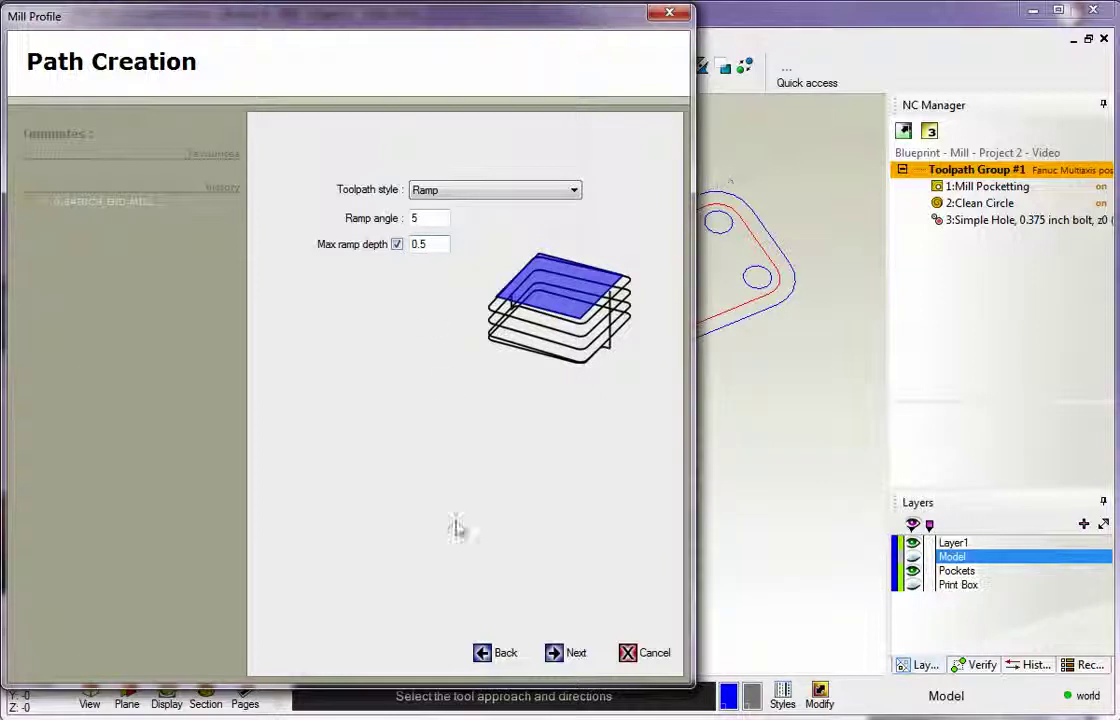
left_click(557, 654)
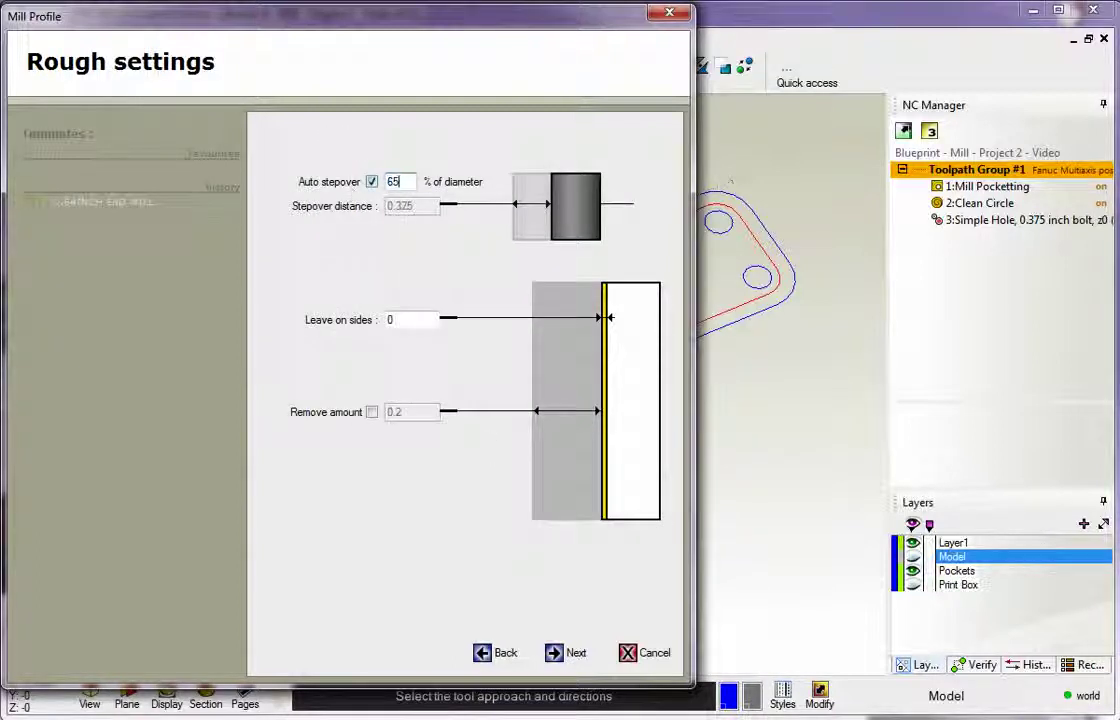
Use 65% auto stepover with 0 left on sides, and set Finishing to No
double_click(396, 320)
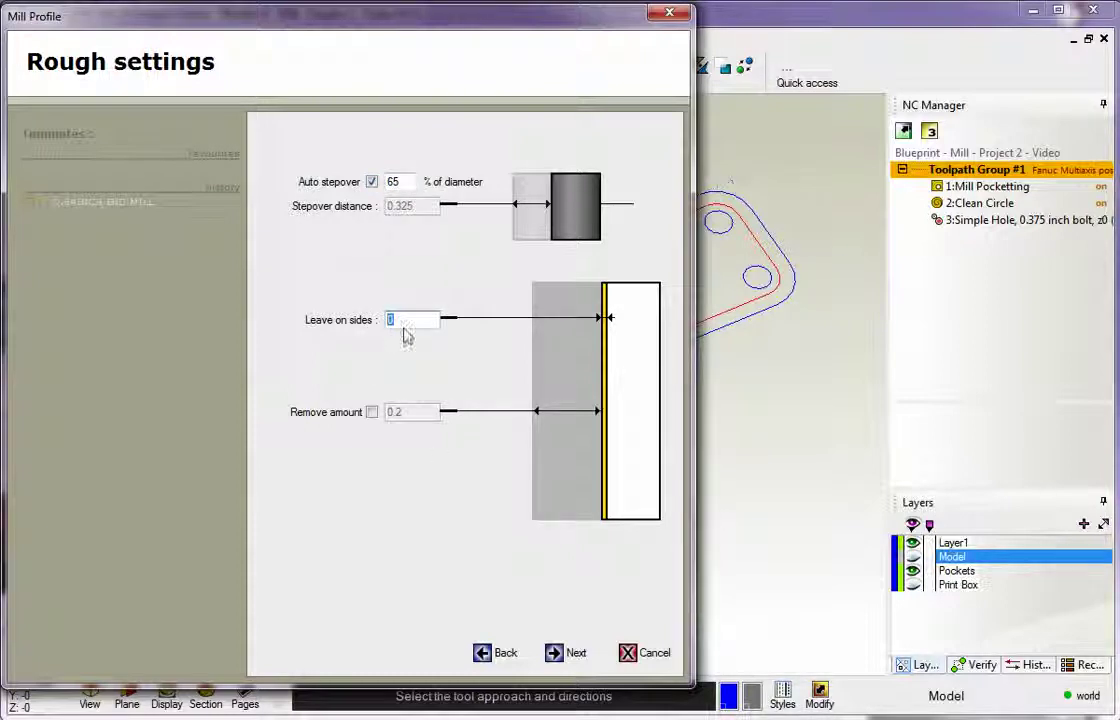
left_click(557, 653)
left_click(448, 180)
left_click(440, 206)
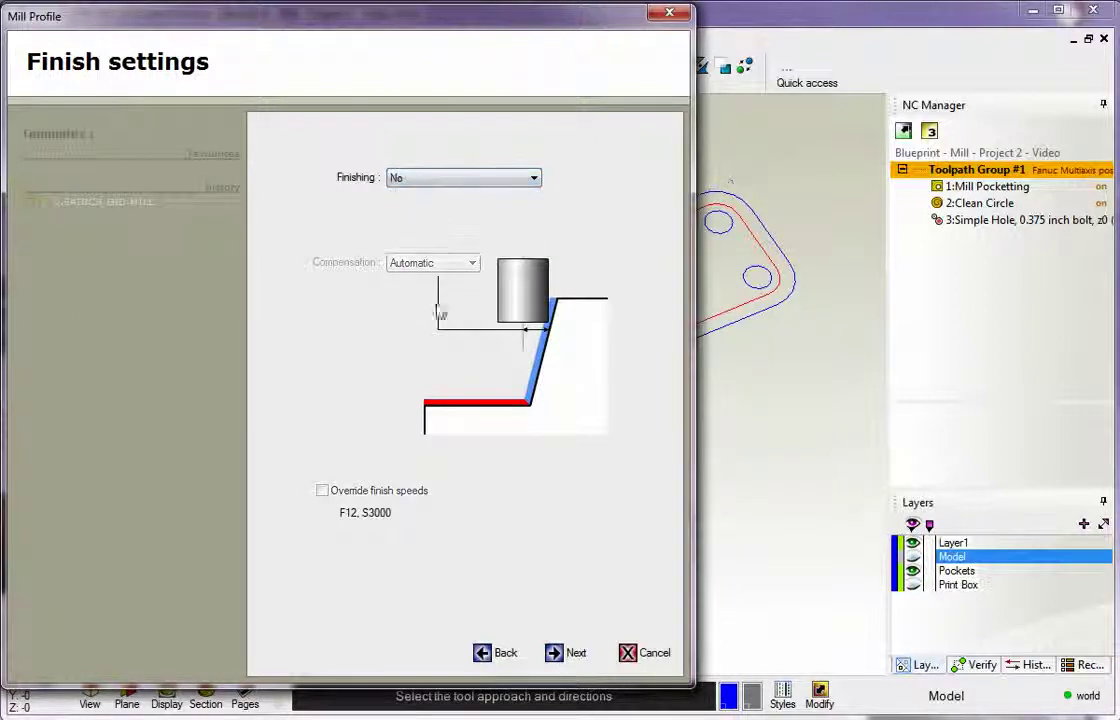
left_click(482, 653)
left_click(553, 652)
left_click(558, 655)
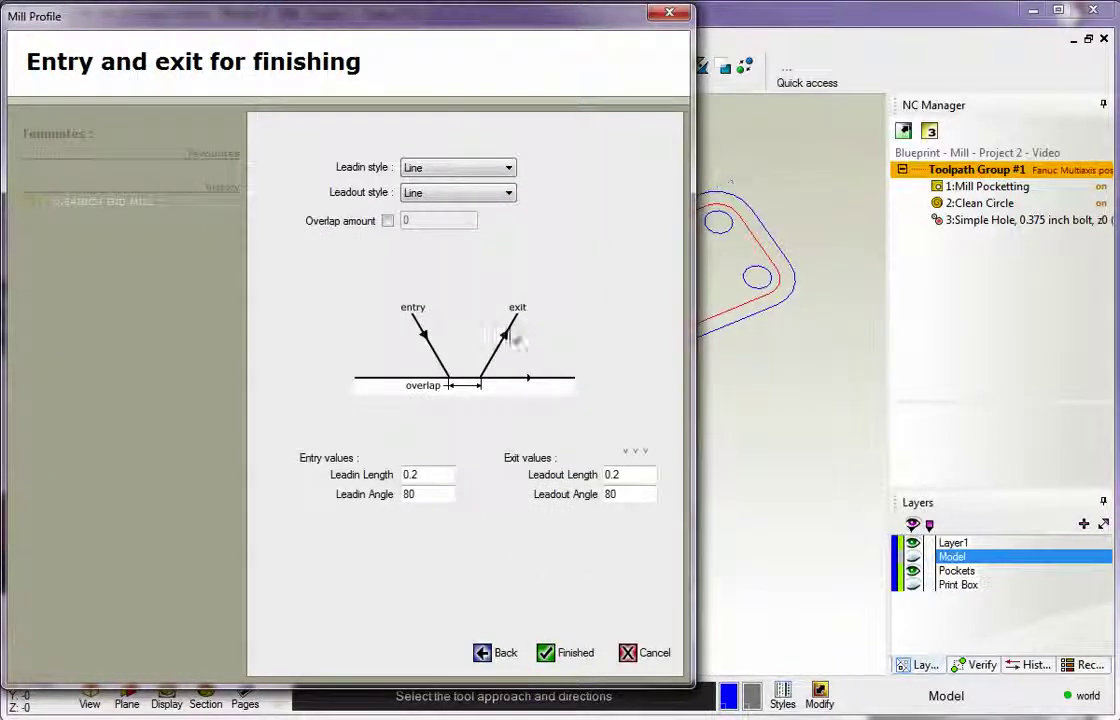
Set Line-Arc lead-in with radius 0.1, angle 45°, start line length 0, copied to lead-out
left_click(464, 172)
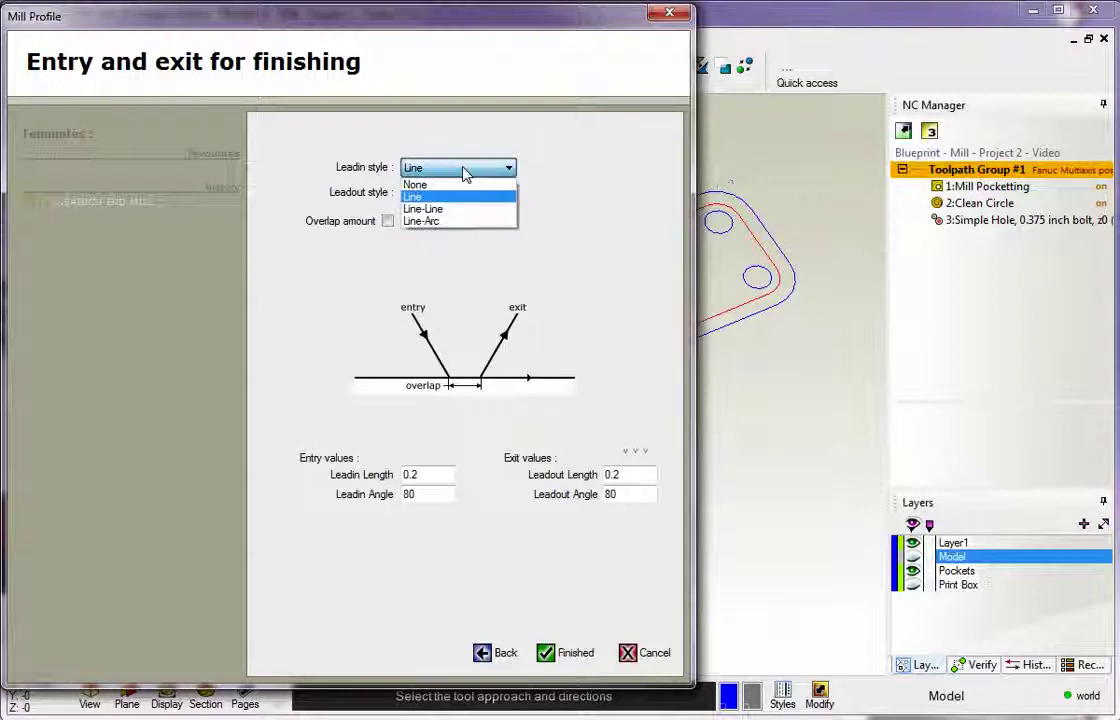
left_click(448, 220)
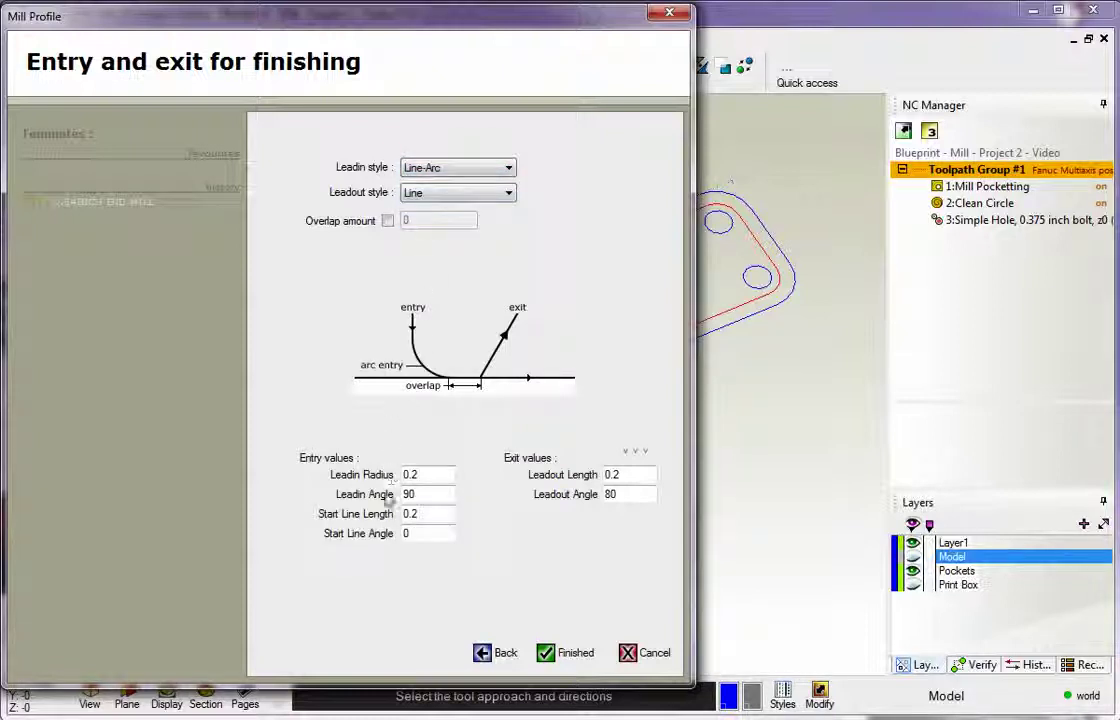
double_click(440, 474)
double_click(442, 494)
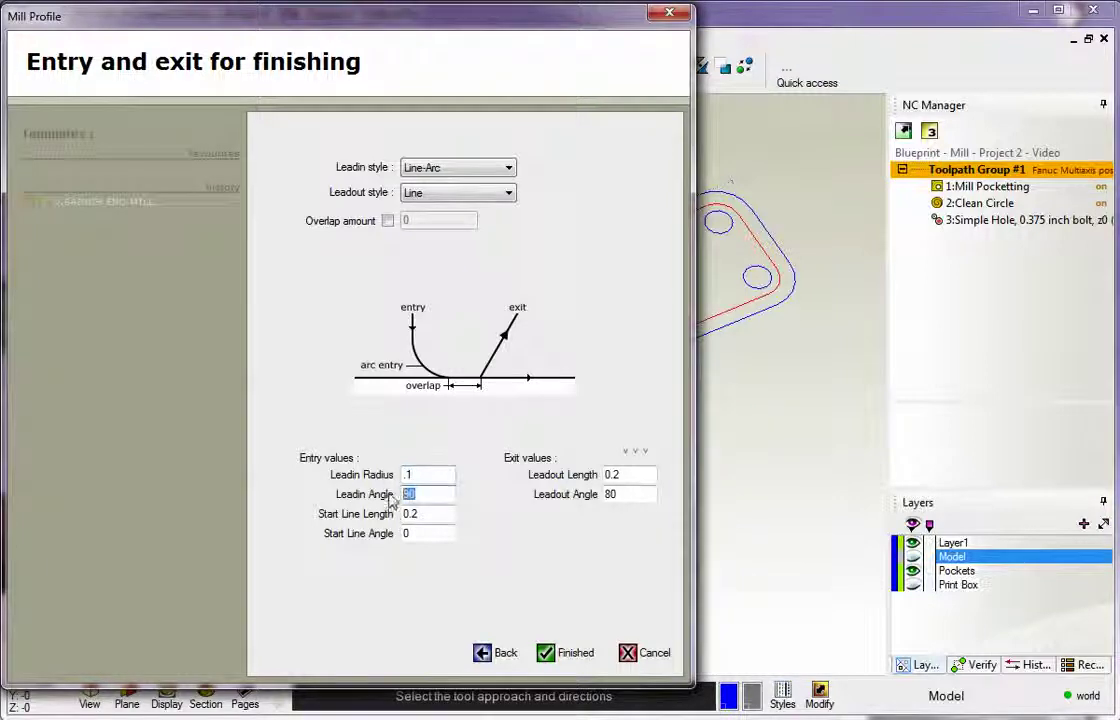
double_click(440, 513)
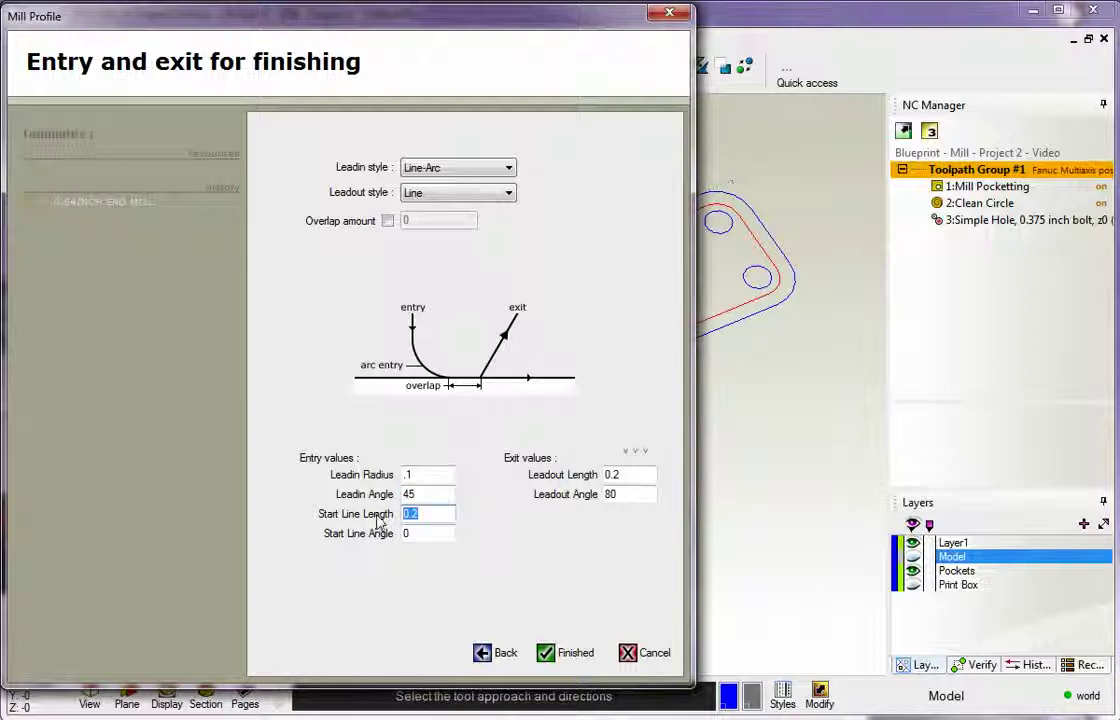
type("0")
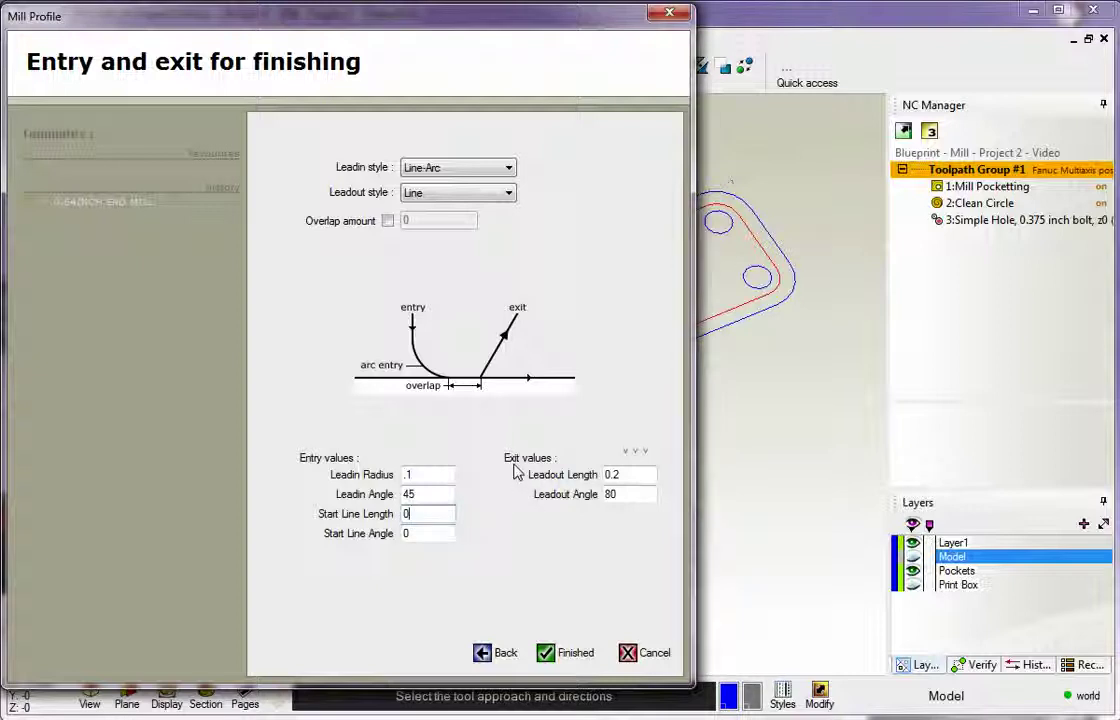
left_click(630, 455)
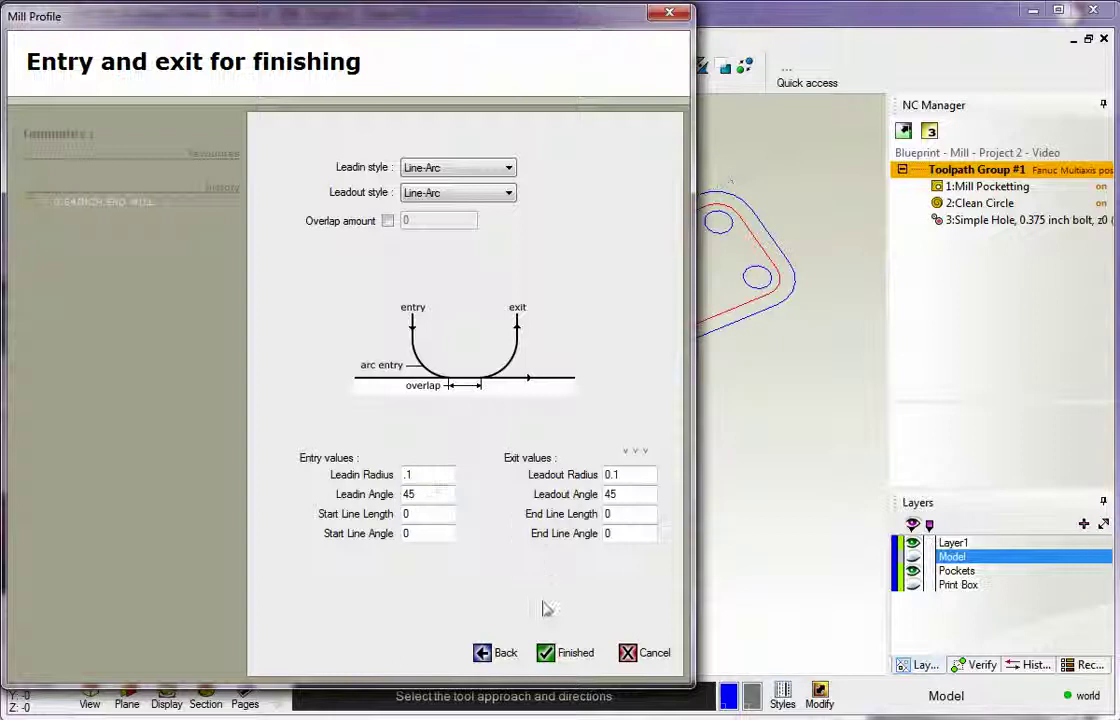
left_click(568, 652)
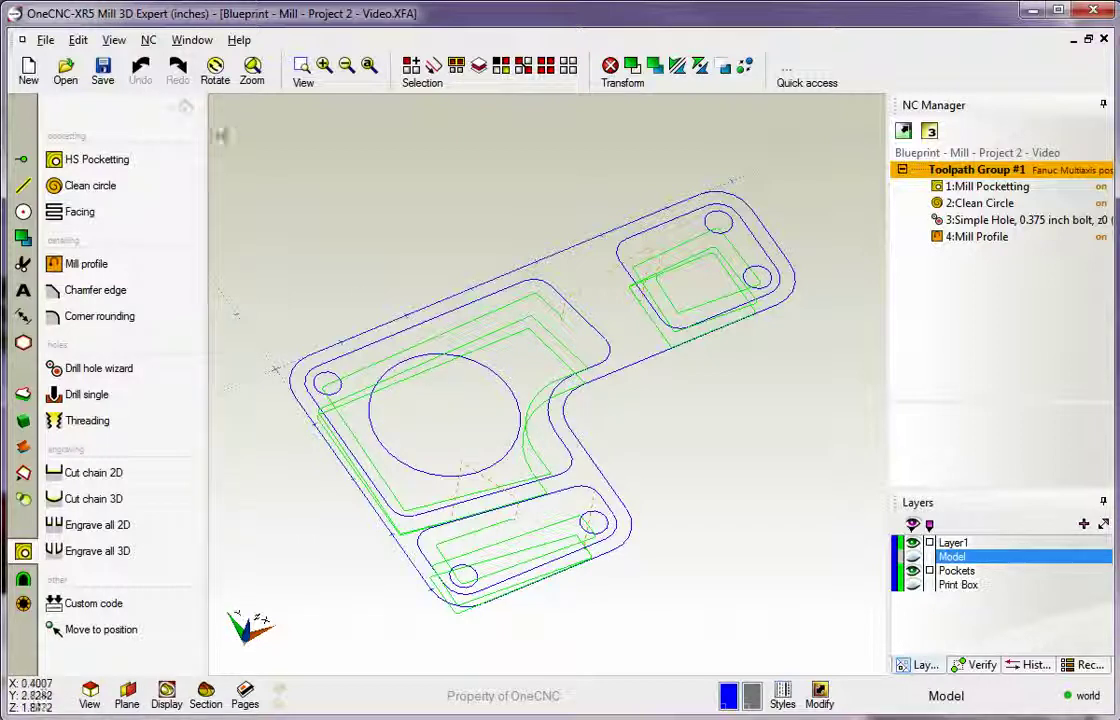
Close the profile wizard and return the left panel to the main drawing menu
left_click(186, 110)
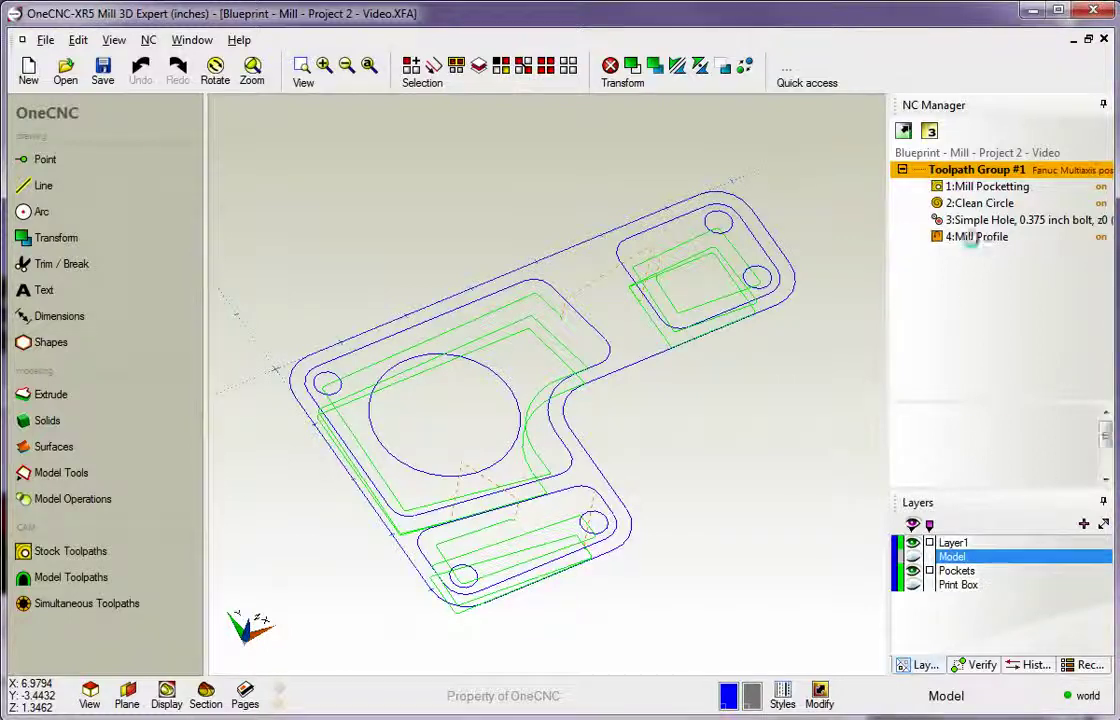
Move 4:Mill Profile above 2:Clean Circle, then review the Mill Profile, Clean Circle and Simple Hole toolpaths
left_click(973, 240)
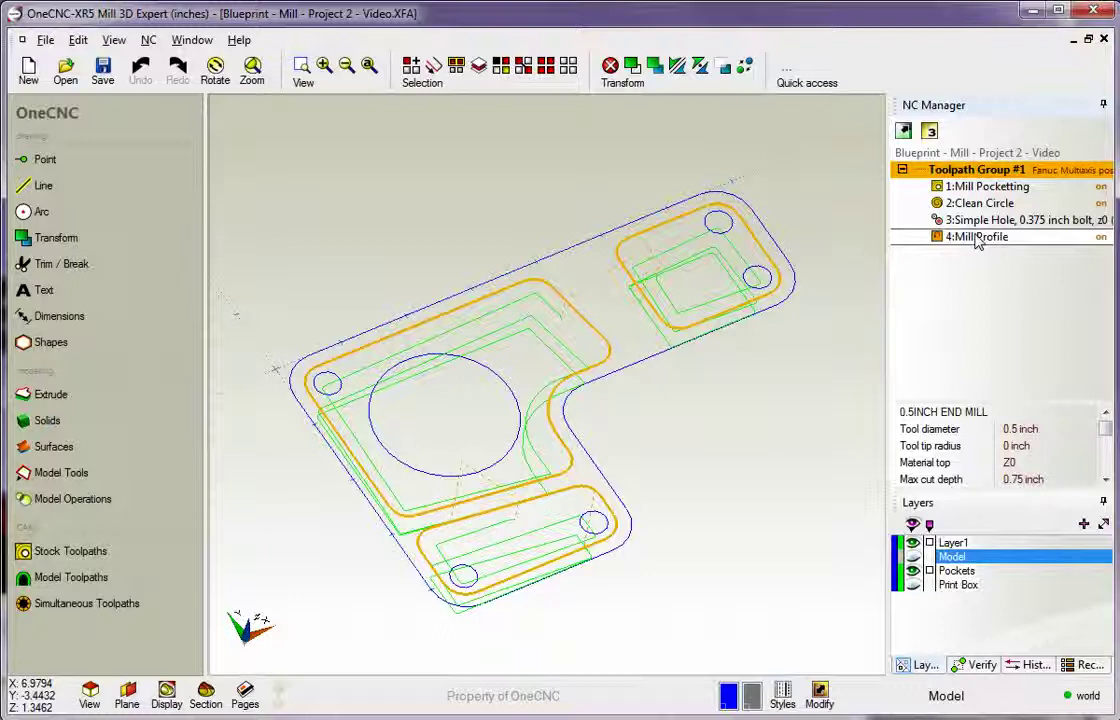
left_click_drag(978, 240, 957, 205)
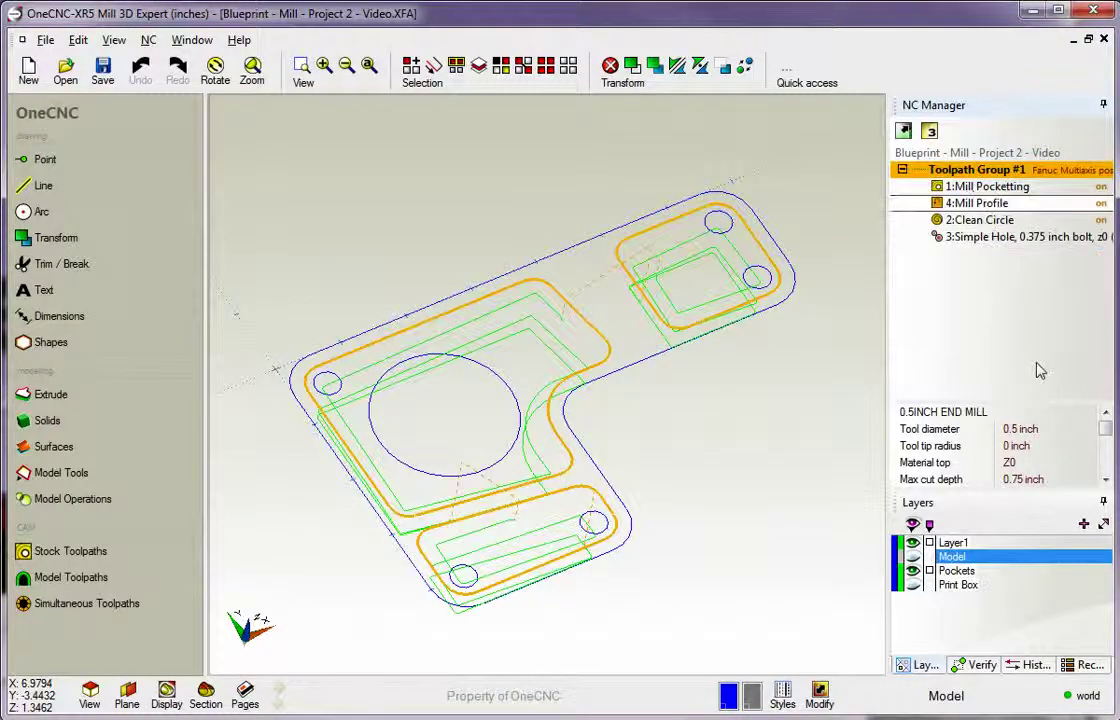
left_click(982, 204)
left_click(980, 221)
left_click(975, 237)
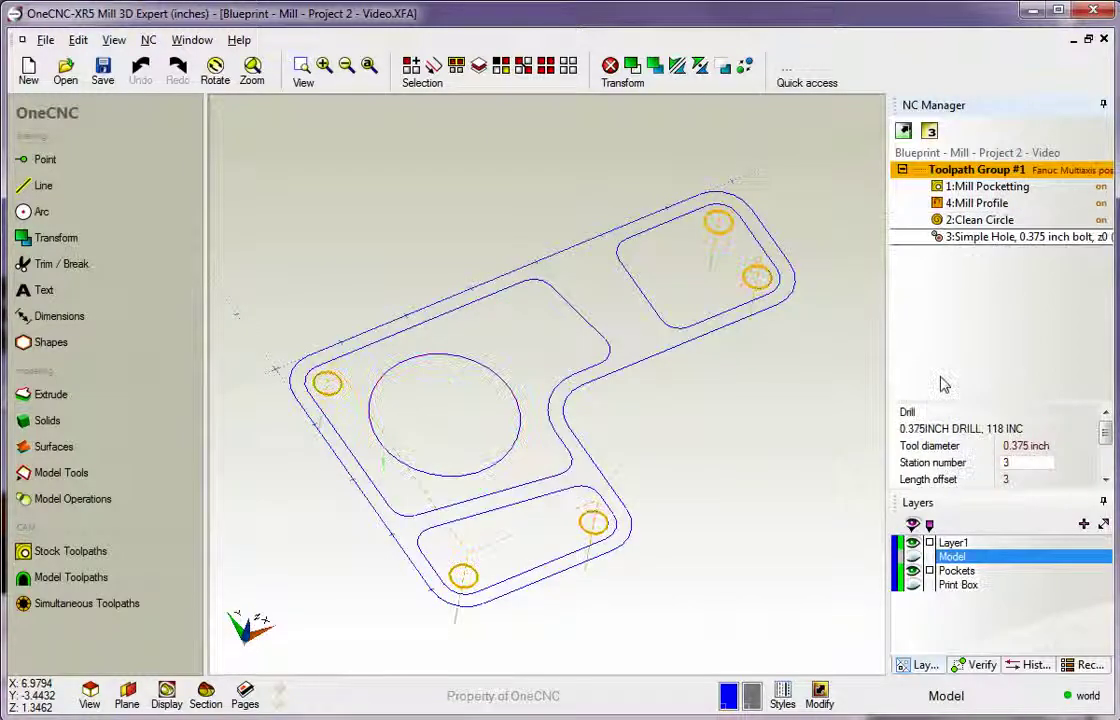